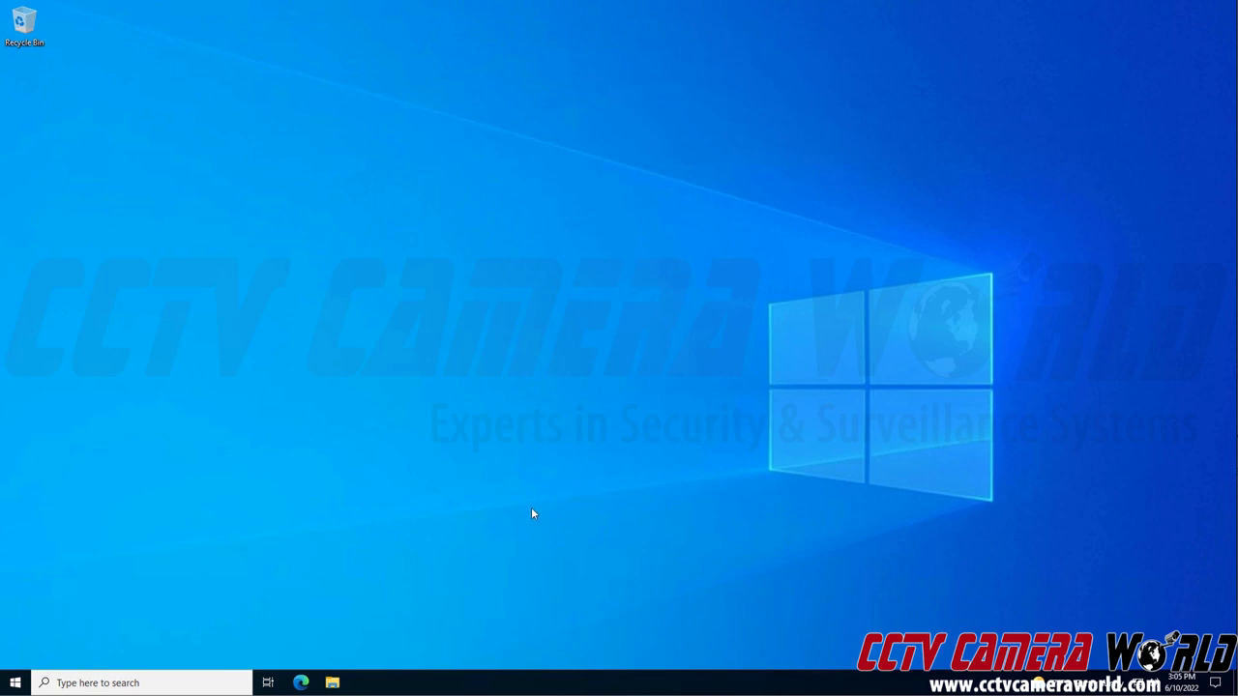
Step: Launch Edge, widen its window, and load the camera page at 192.168.1.109
left_click(301, 683)
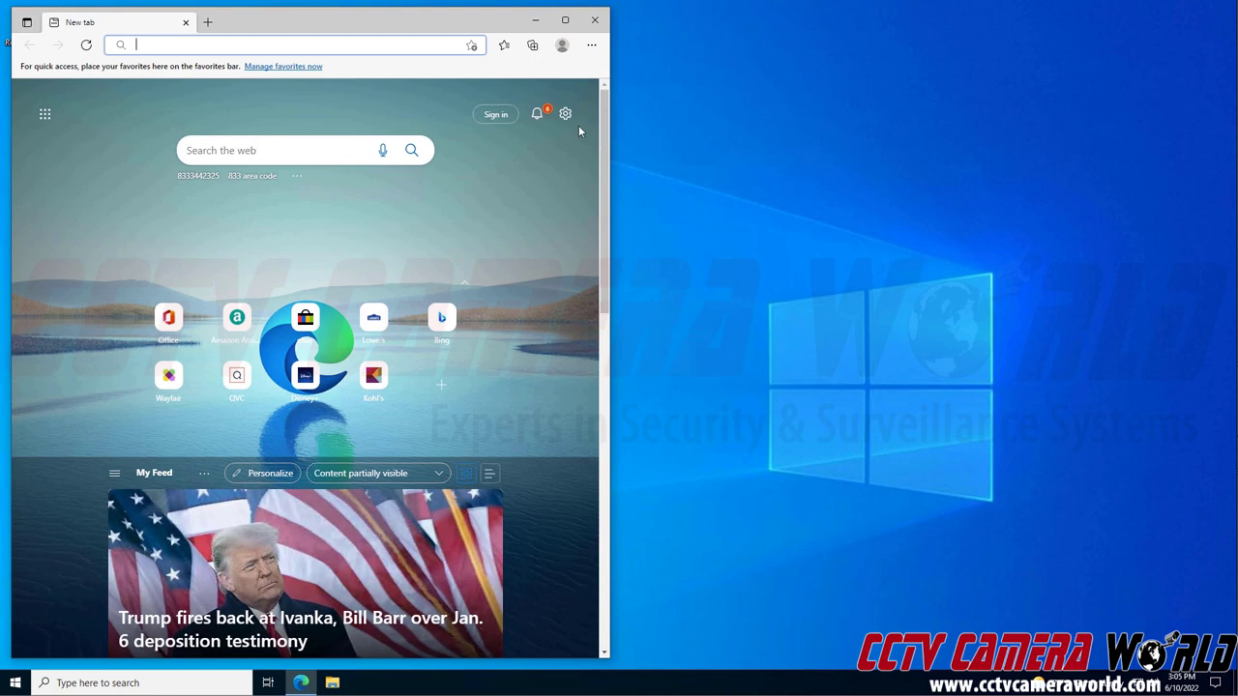
left_click_drag(610, 119, 1075, 152)
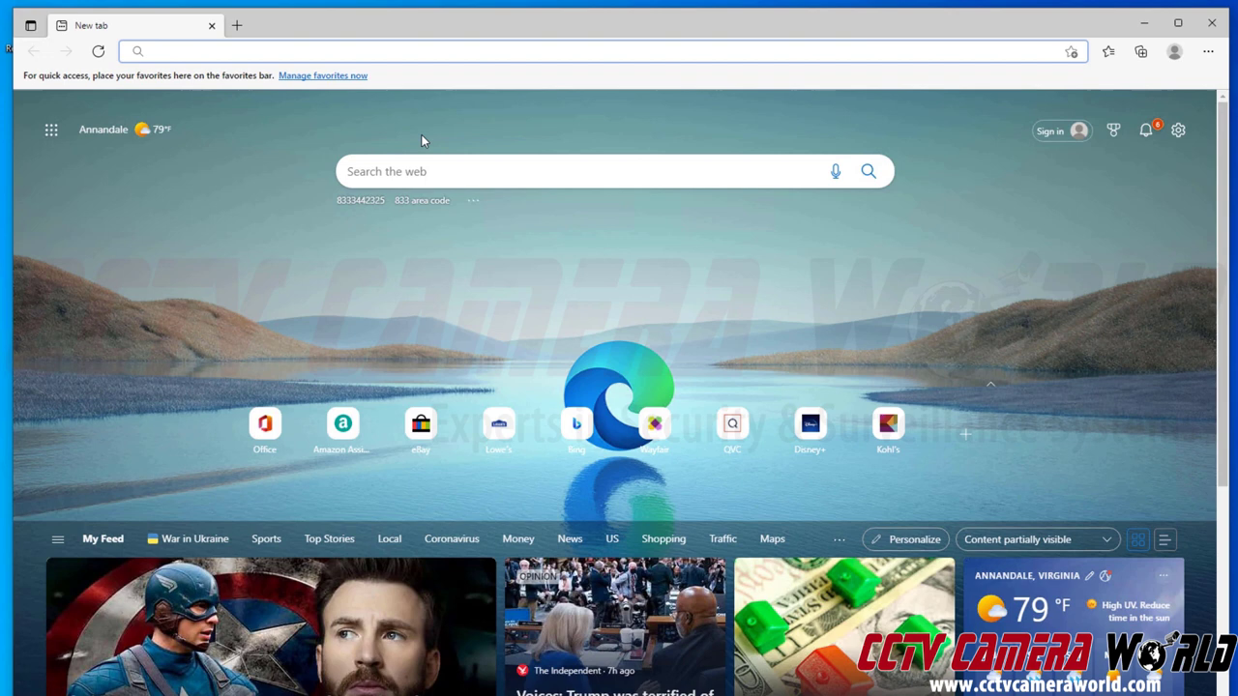
type("192.168.1.109")
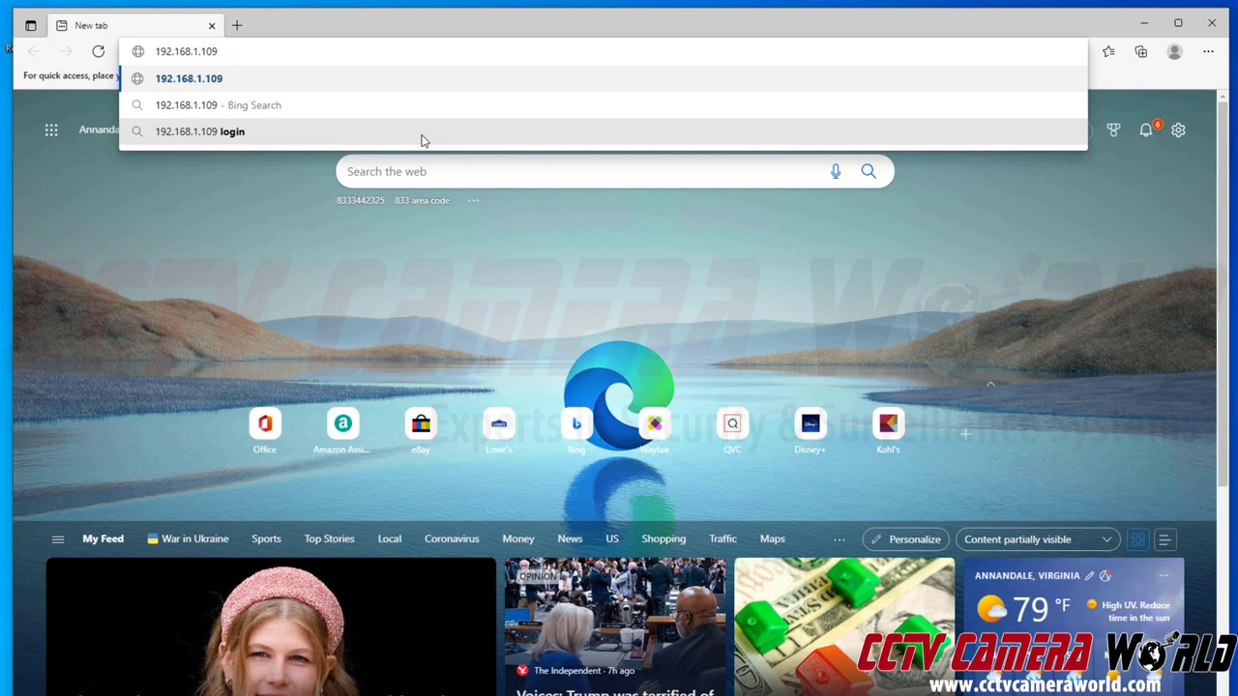
key("Return")
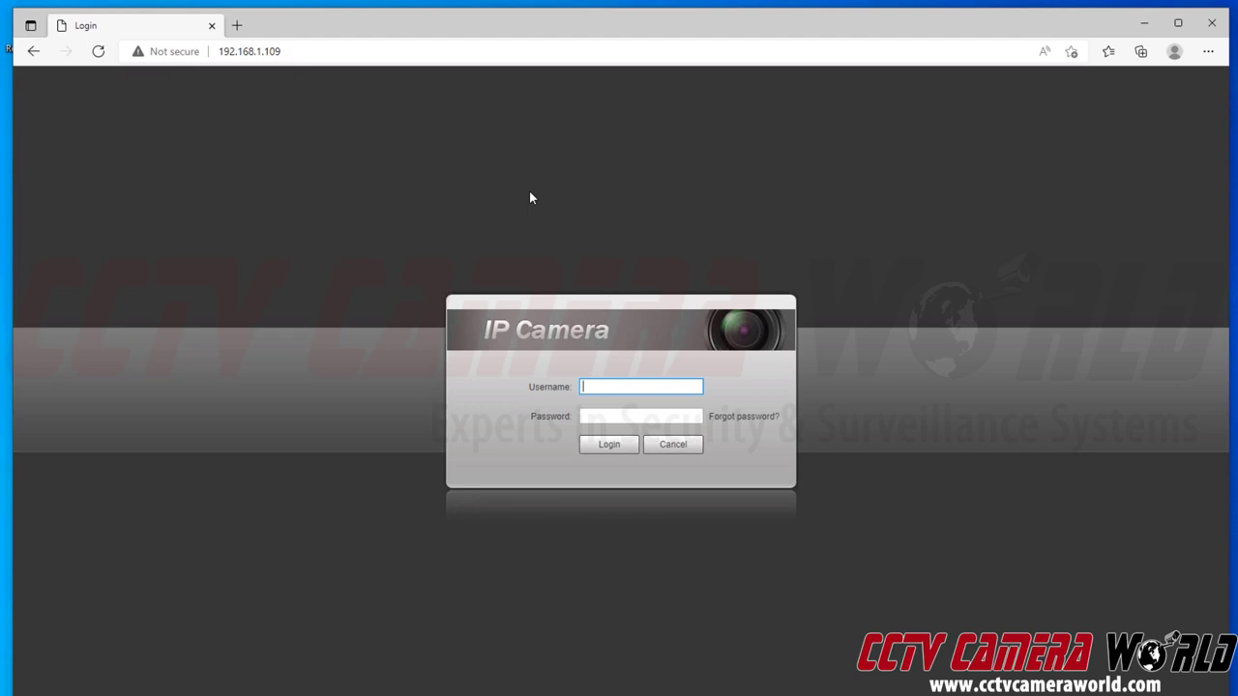
Step: Log in with the admin username and the camera password to reach the Live video page
type("admin")
key("Tab")
type("•••")
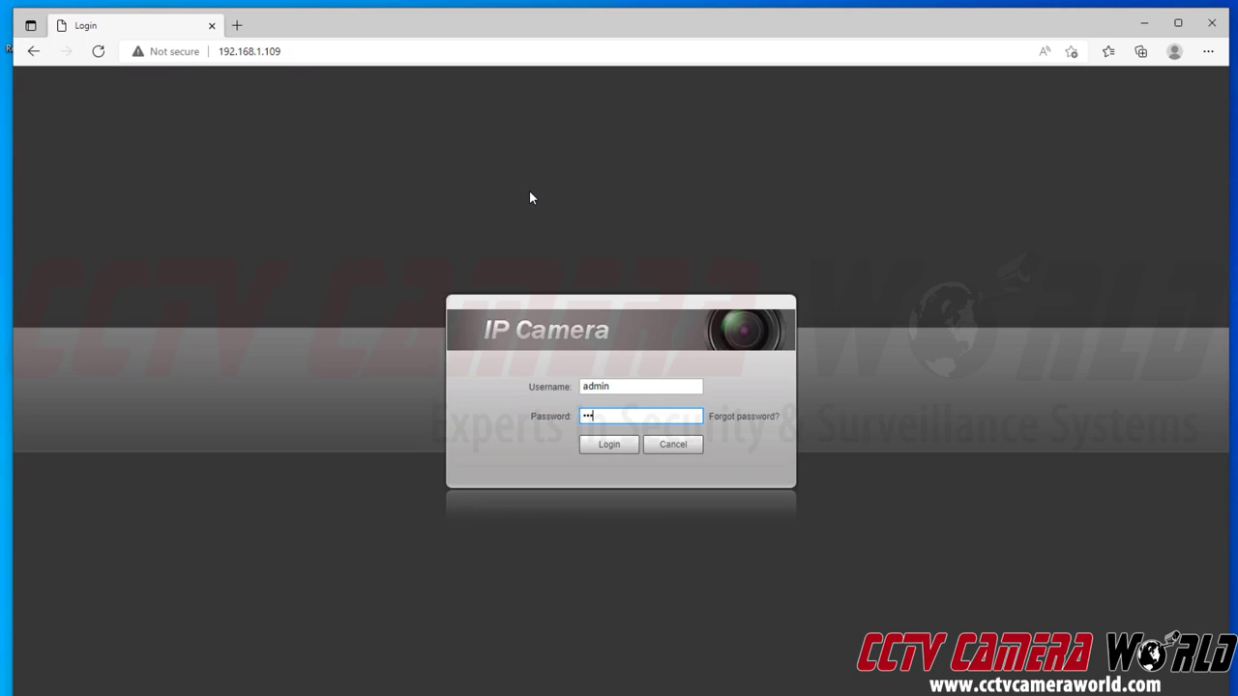
type("•••••")
key("Return")
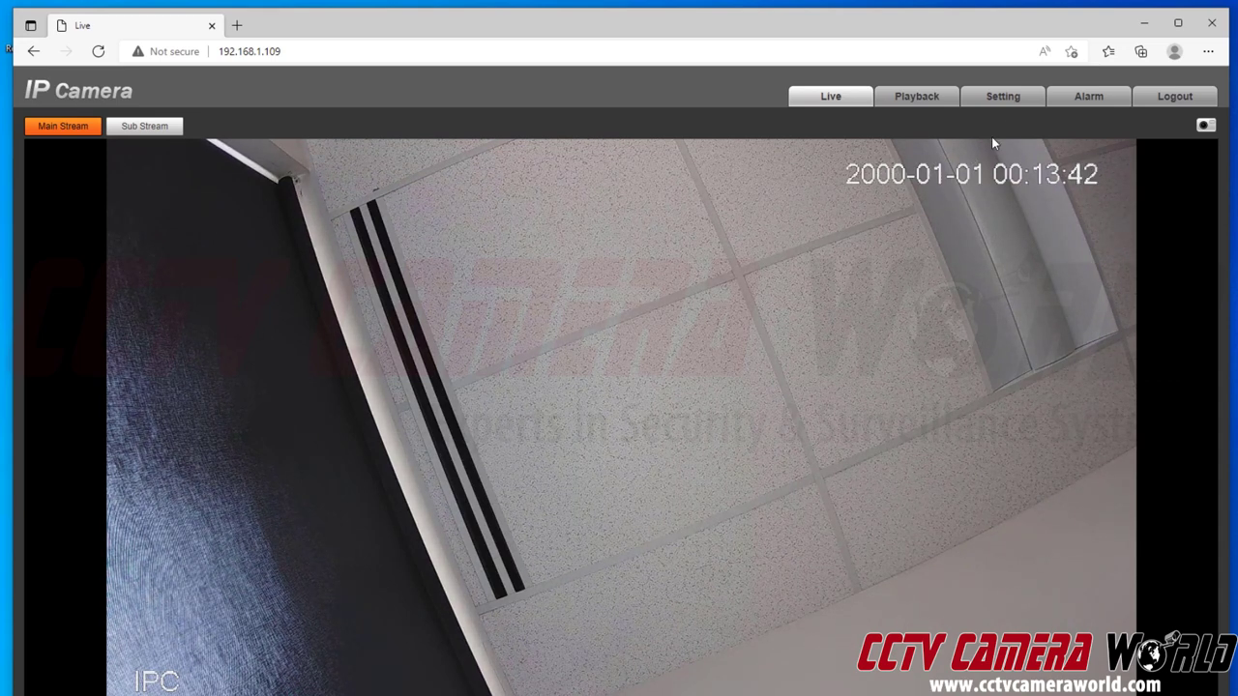
Step: Go to Setting > Network > WIFI and wait for the nearby SSID scan list
left_click(1018, 106)
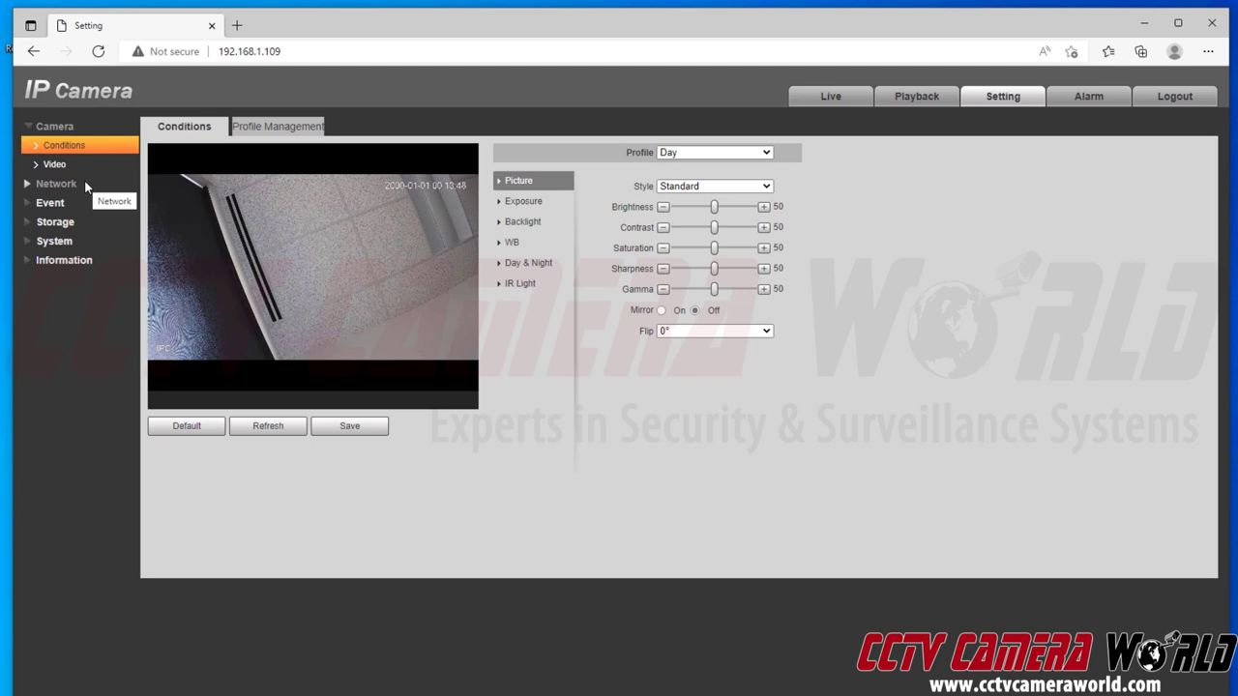
left_click(56, 184)
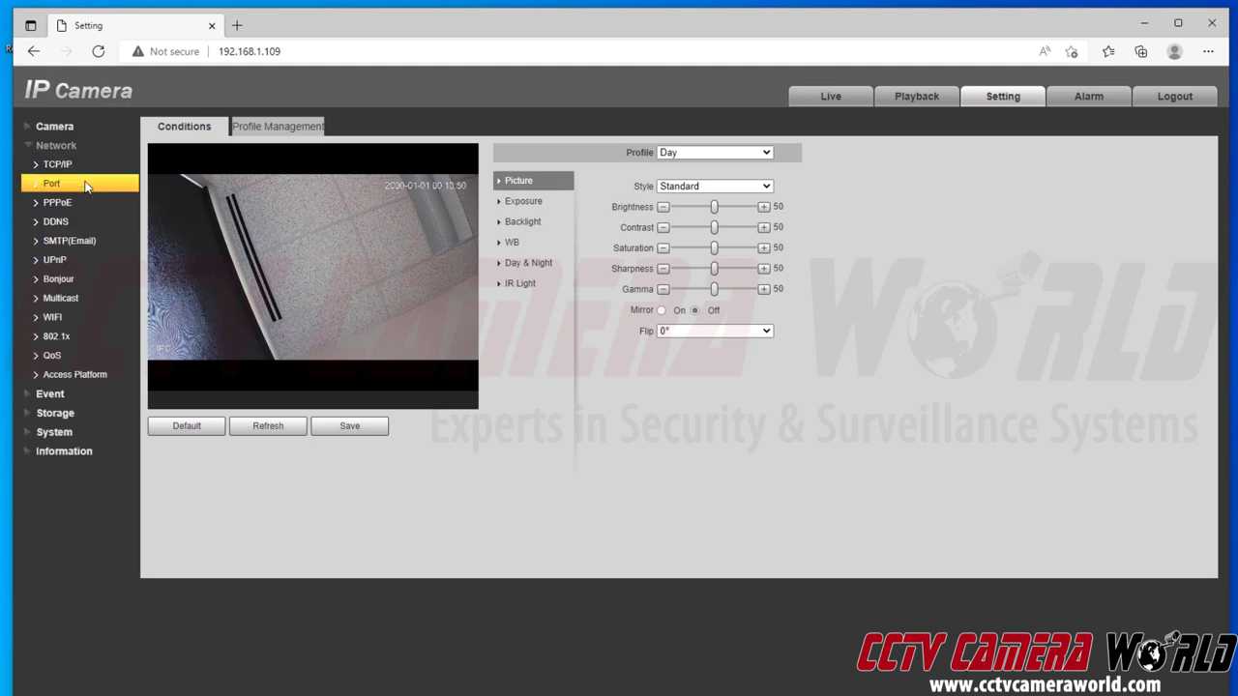
left_click(64, 320)
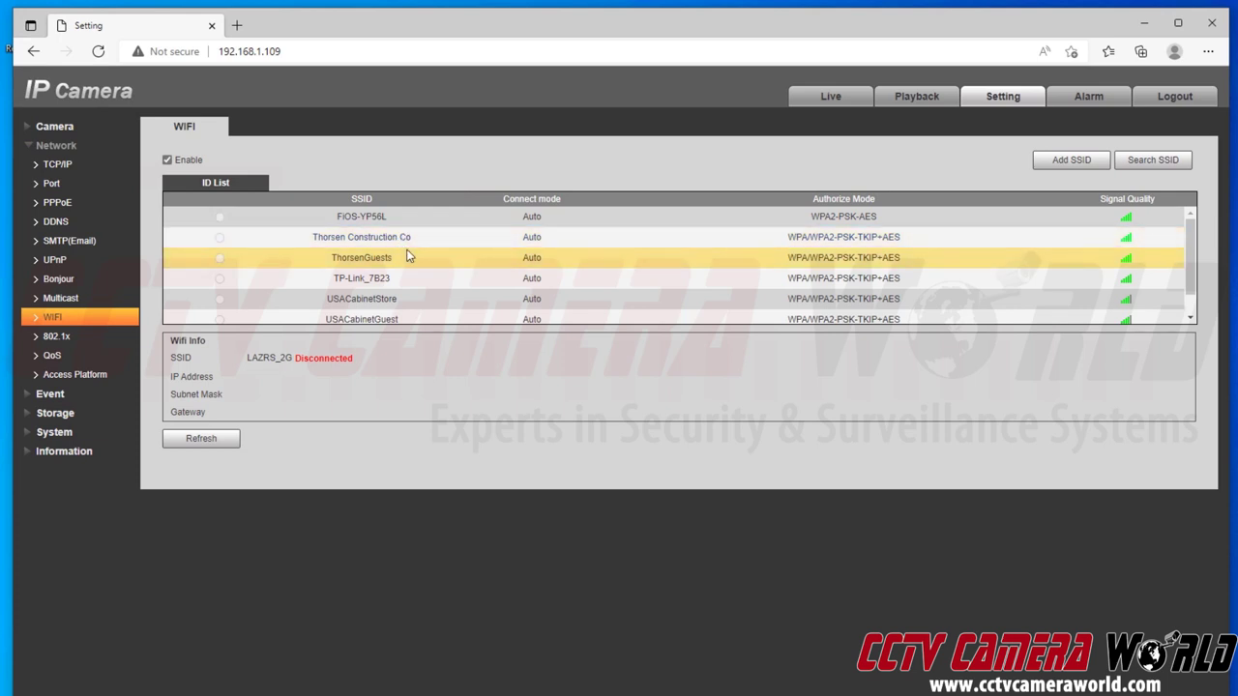
scroll(397, 302, "down", 1)
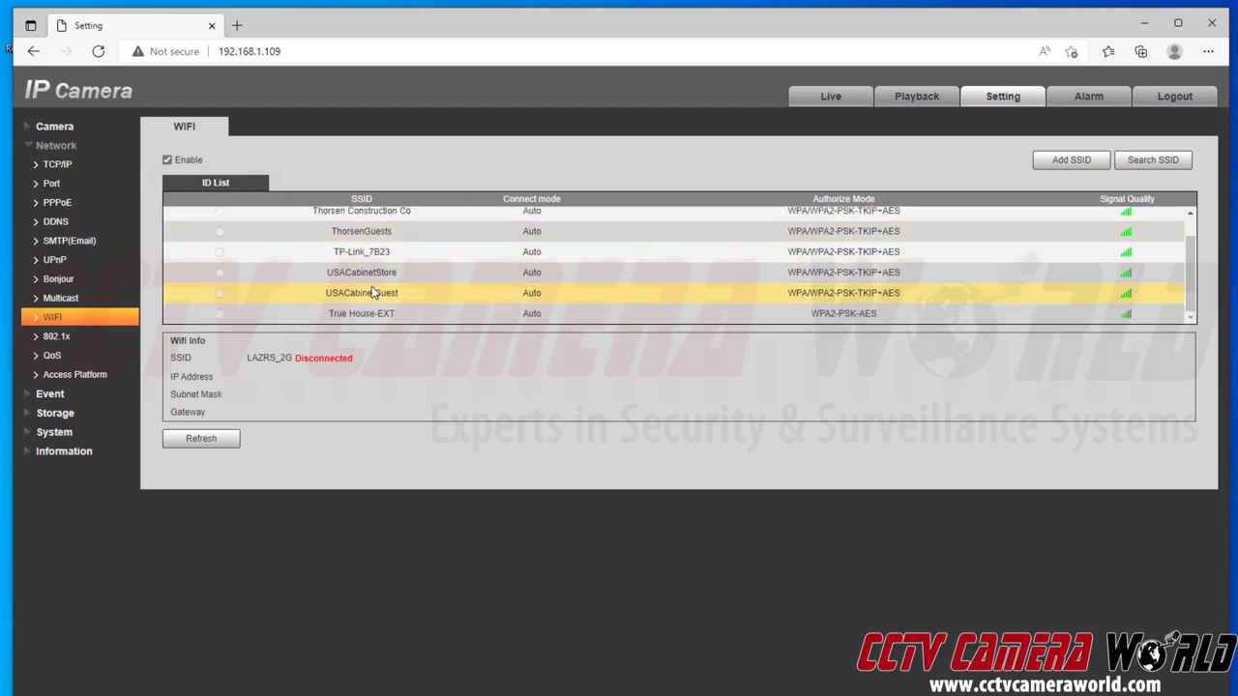
scroll(464, 285, "up", 1)
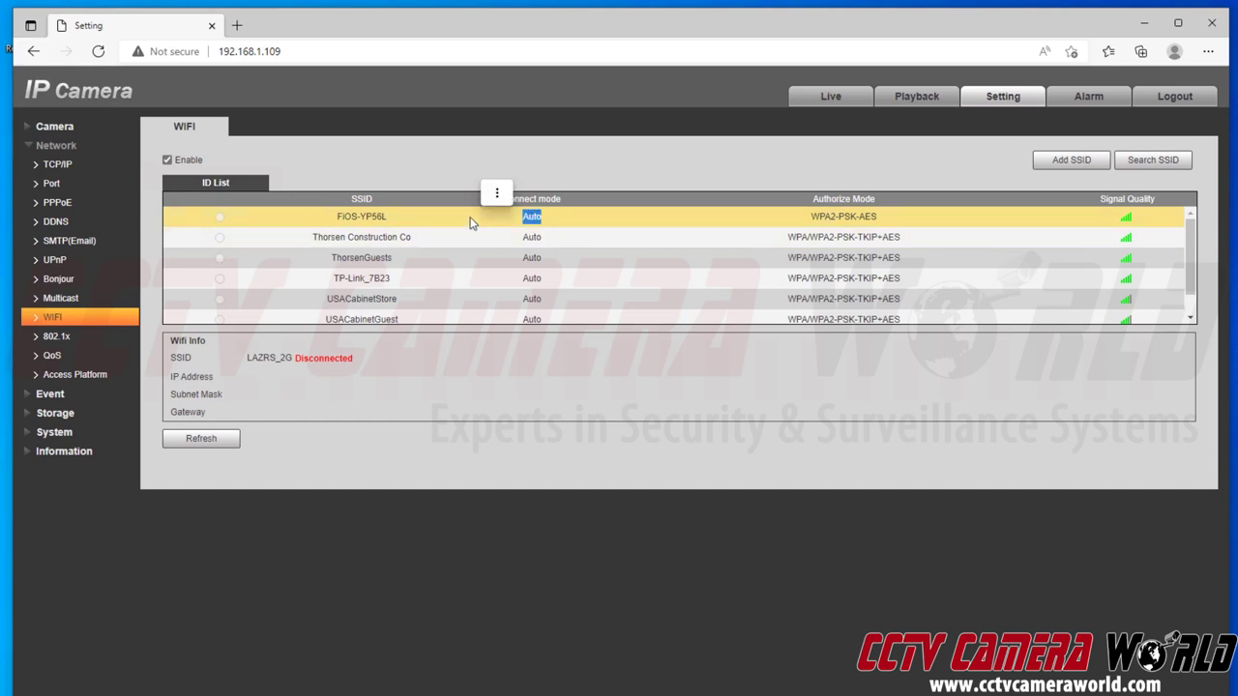
Step: Select FiOS-YP56L, paste its Wi-Fi password, and connect the camera
double_click(470, 218)
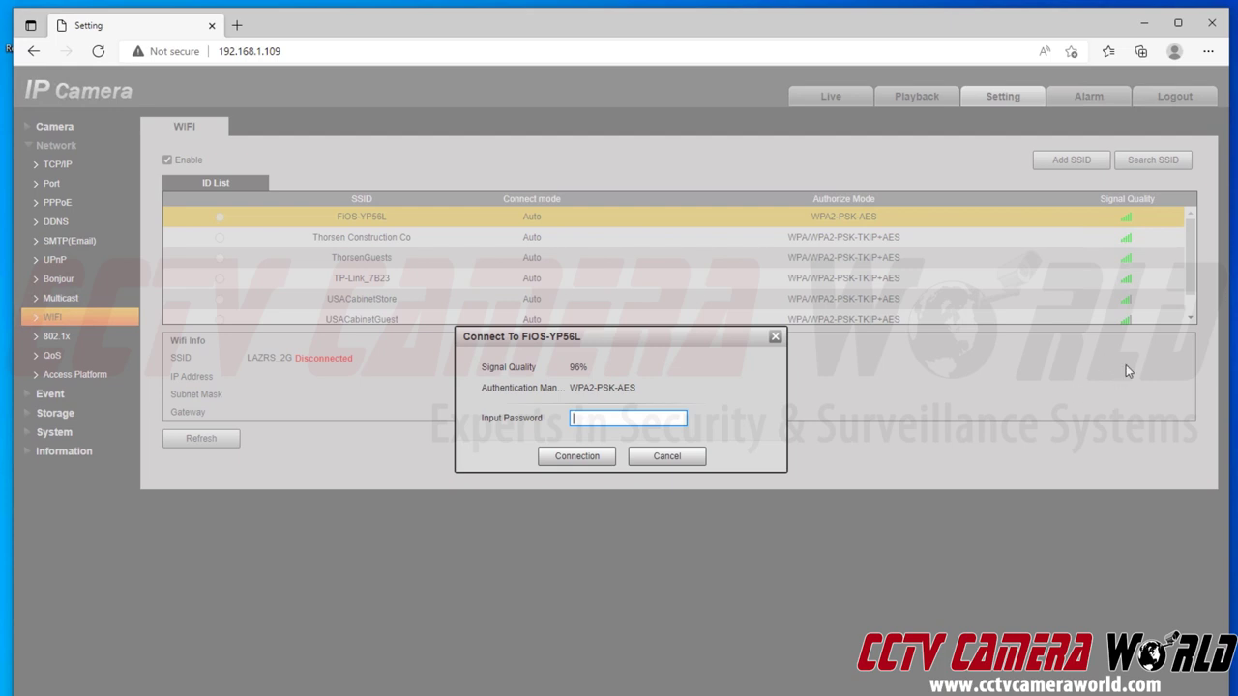
left_click(575, 418)
key("ctrl+v")
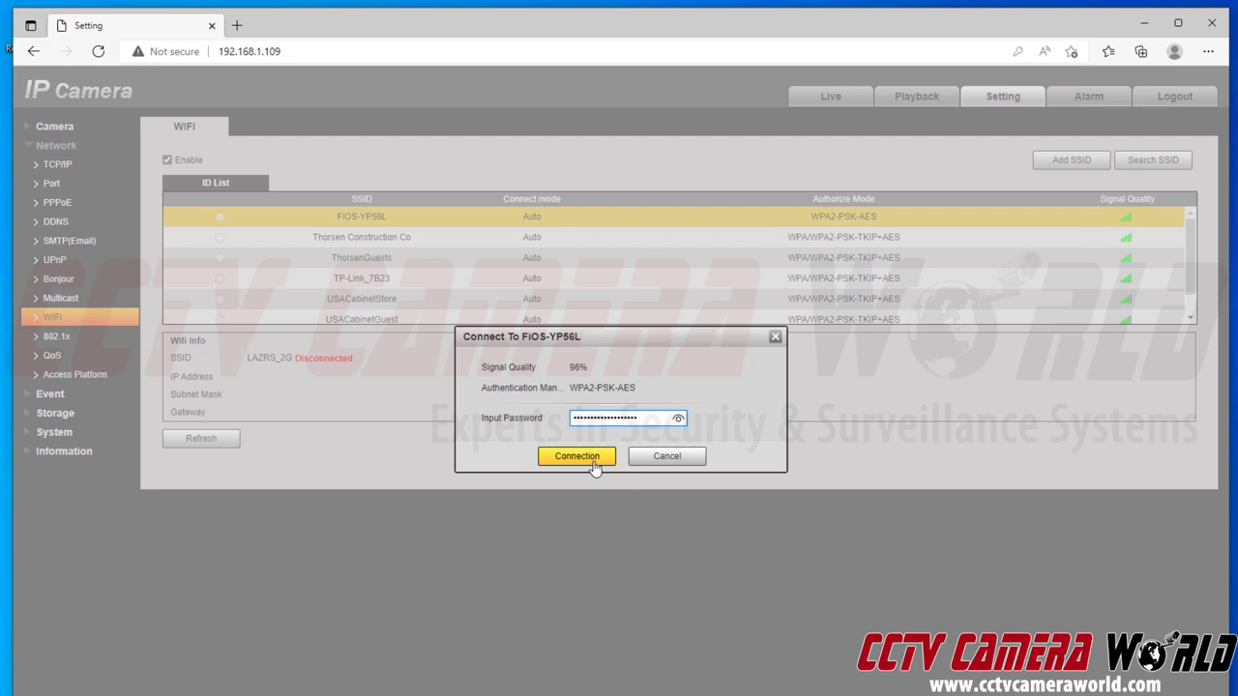
left_click(576, 456)
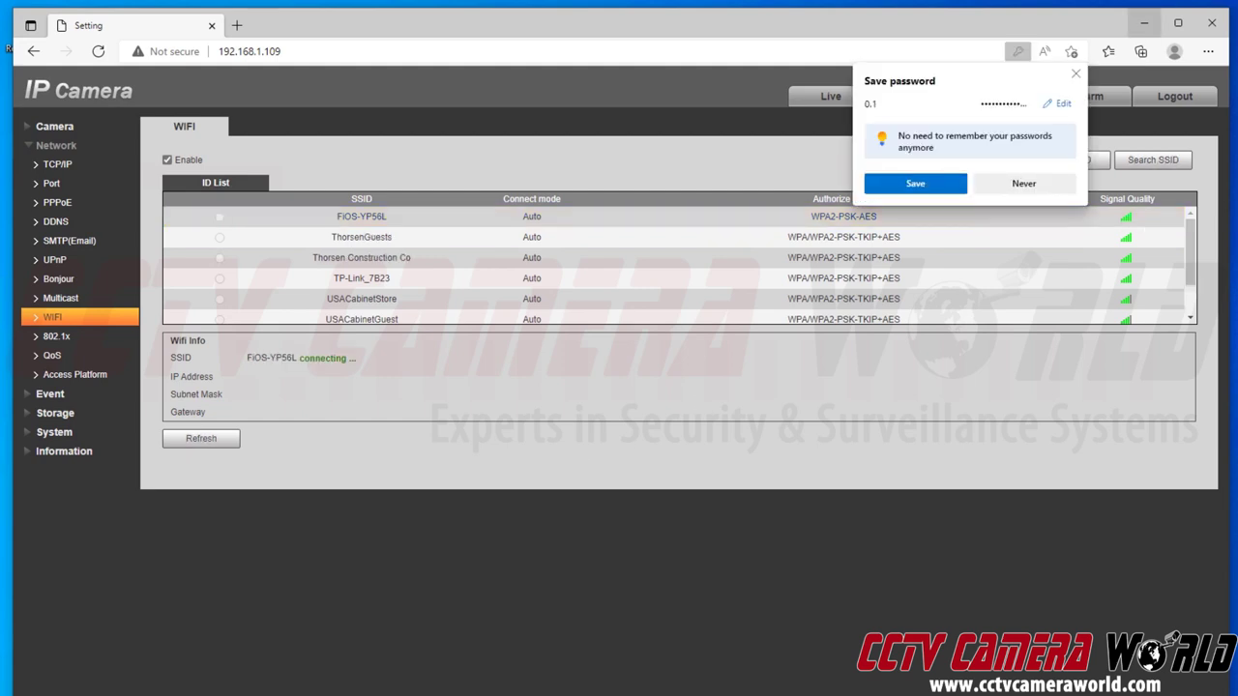
Step: Decline Edge's password save and confirm the camera is Connected to FiOS-YP56L at 192.168.1.193
left_click(1076, 76)
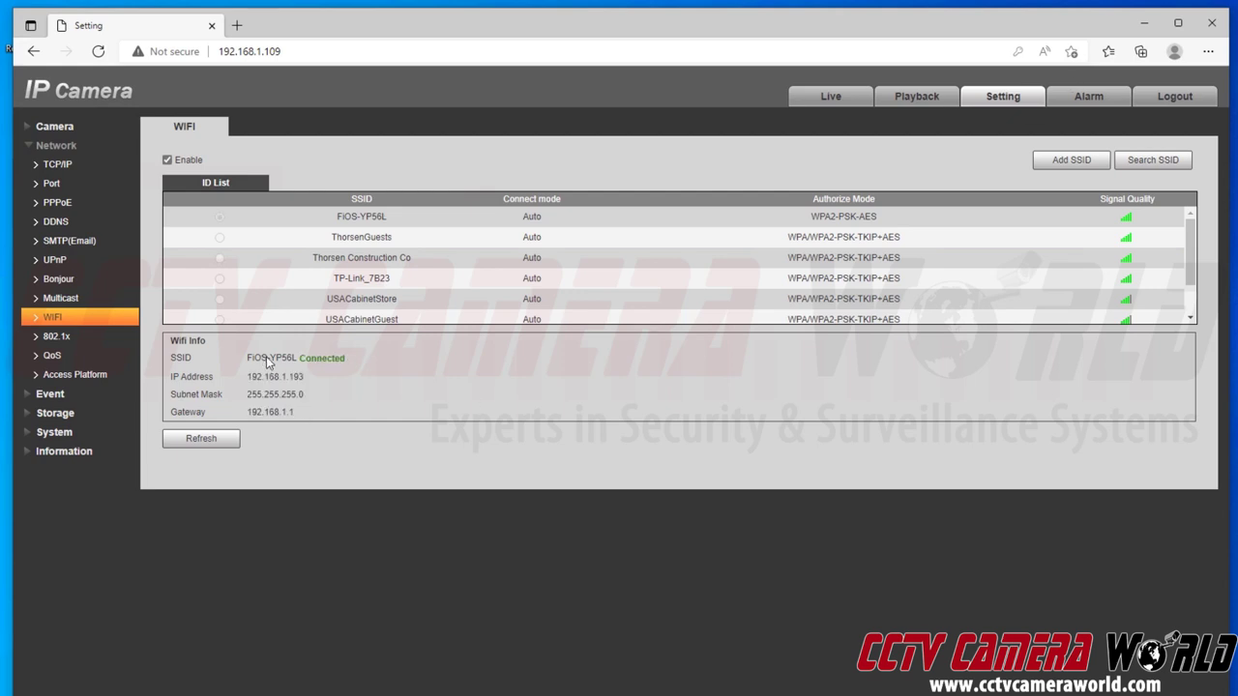
double_click(329, 363)
left_click(350, 359)
left_click_drag(305, 377, 247, 377)
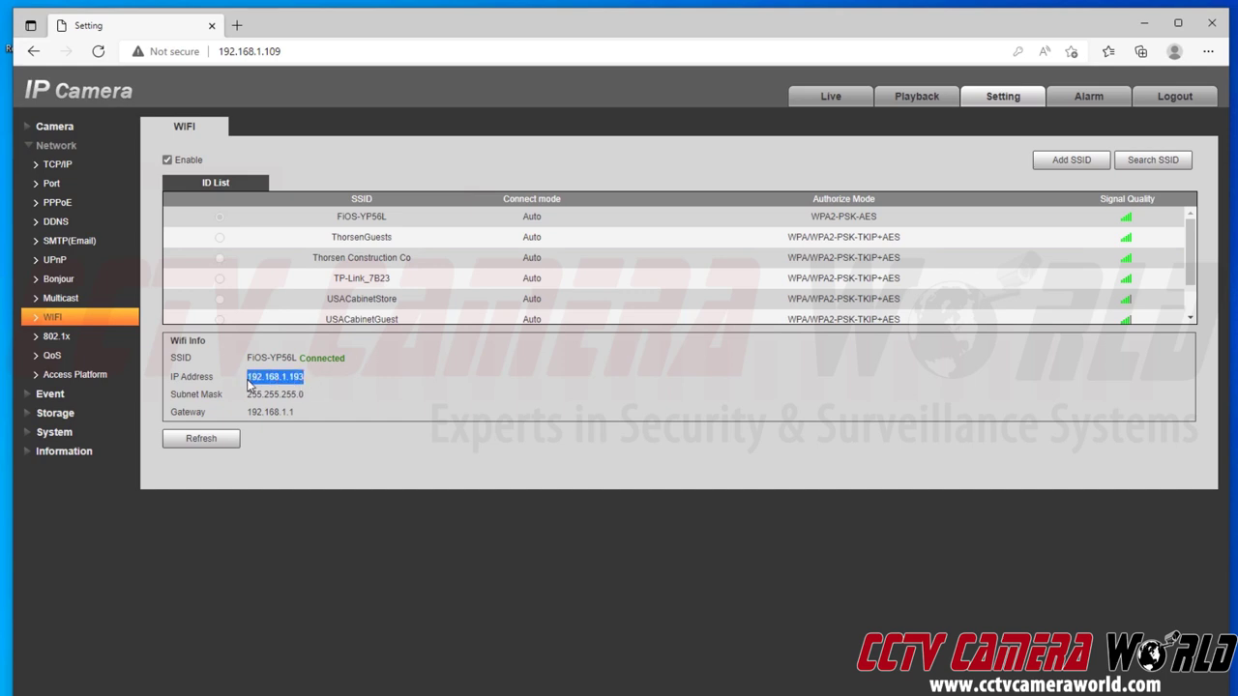
key("ctrl+c")
left_click_drag(331, 385, 249, 379)
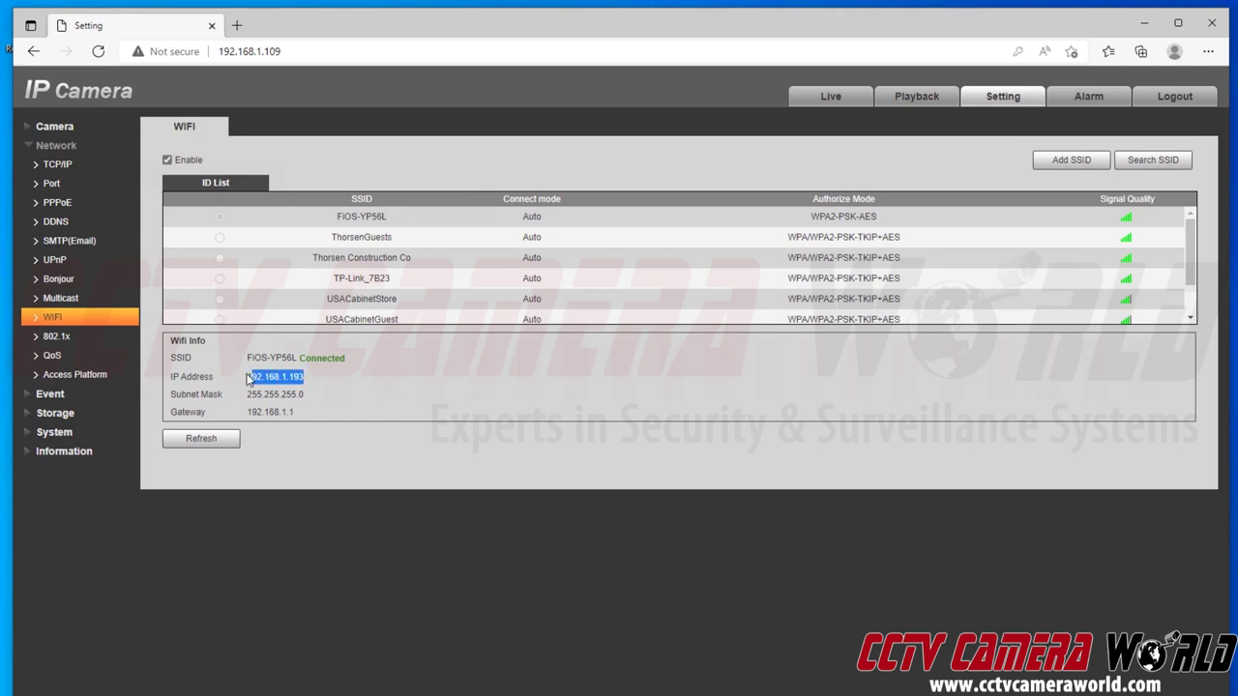
left_click(375, 385)
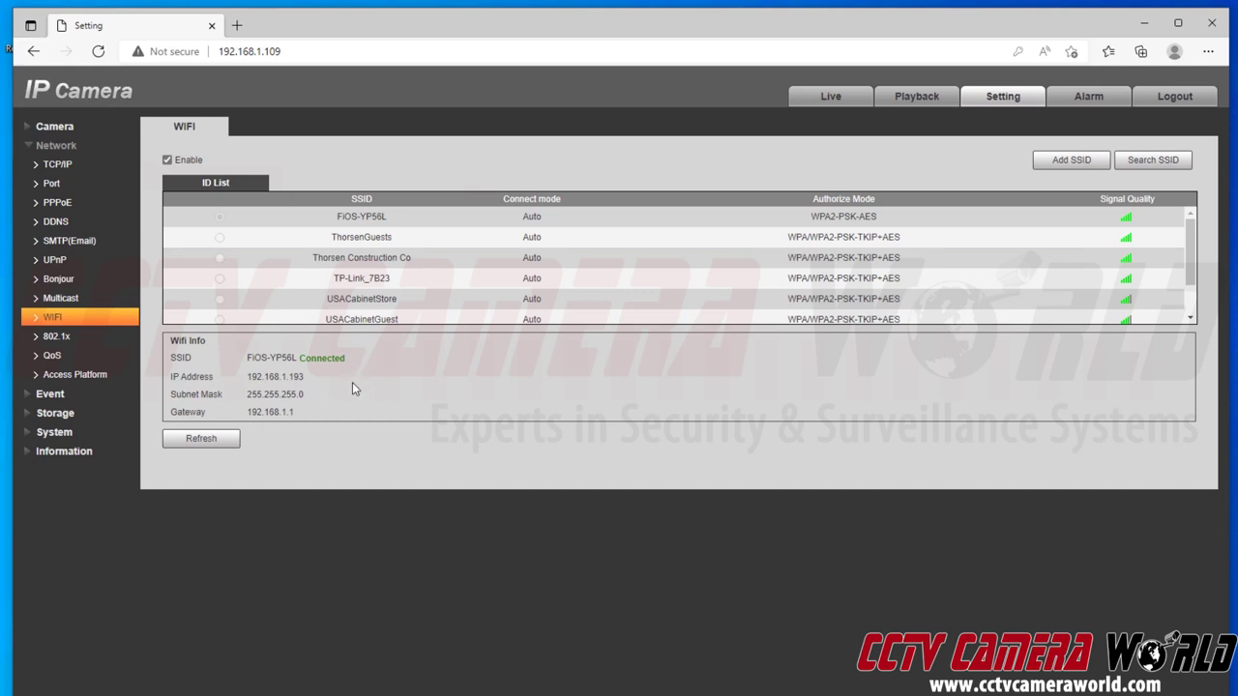
Step: Open the TCP/IP settings and switch the Ethernet Card to Wireless
left_click(74, 166)
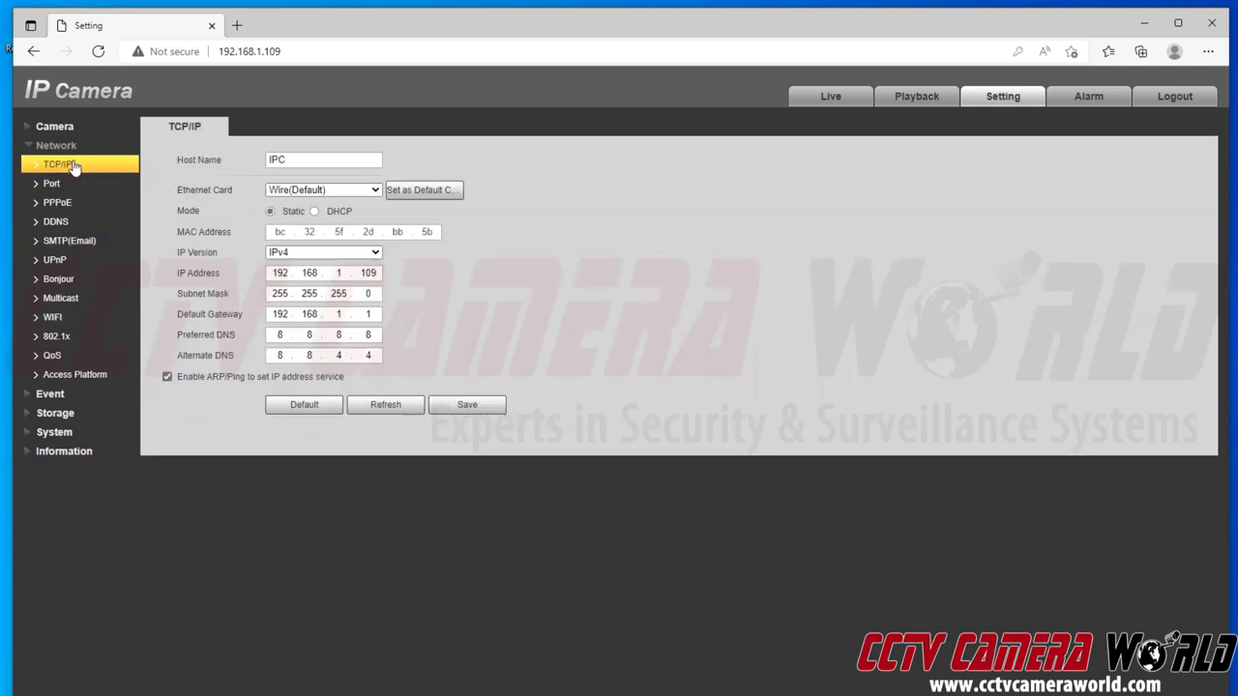
left_click_drag(166, 192, 246, 194)
left_click(289, 202)
left_click(288, 197)
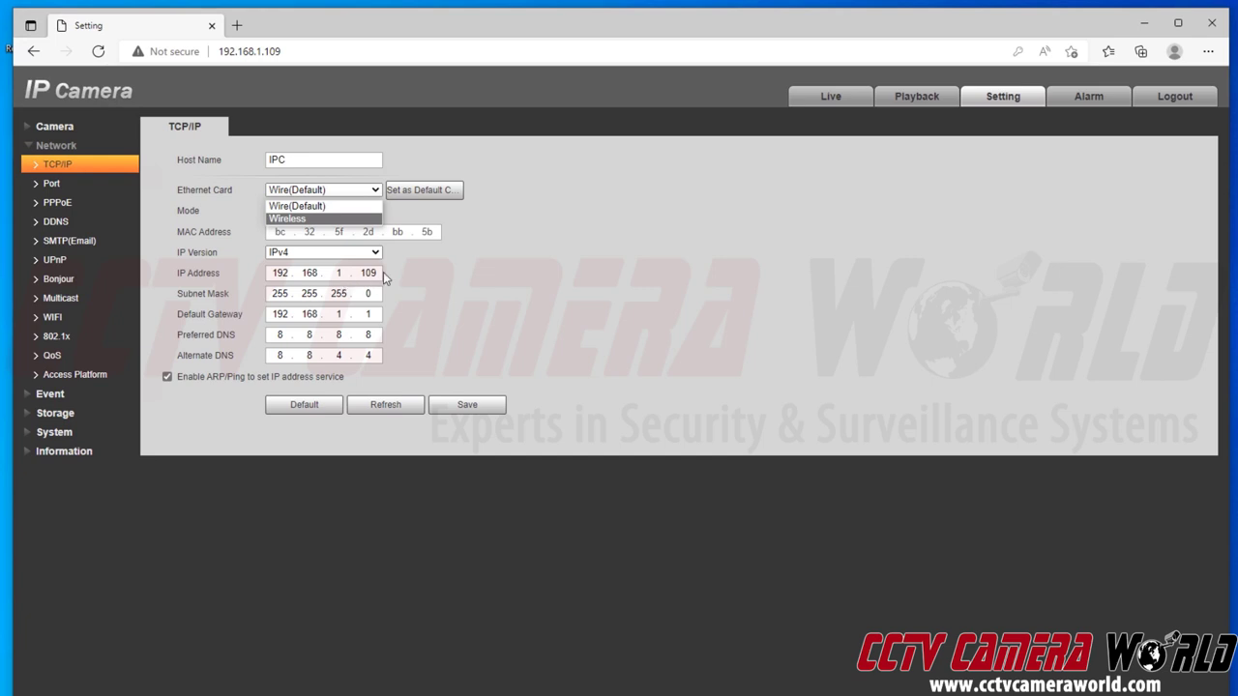
left_click(331, 221)
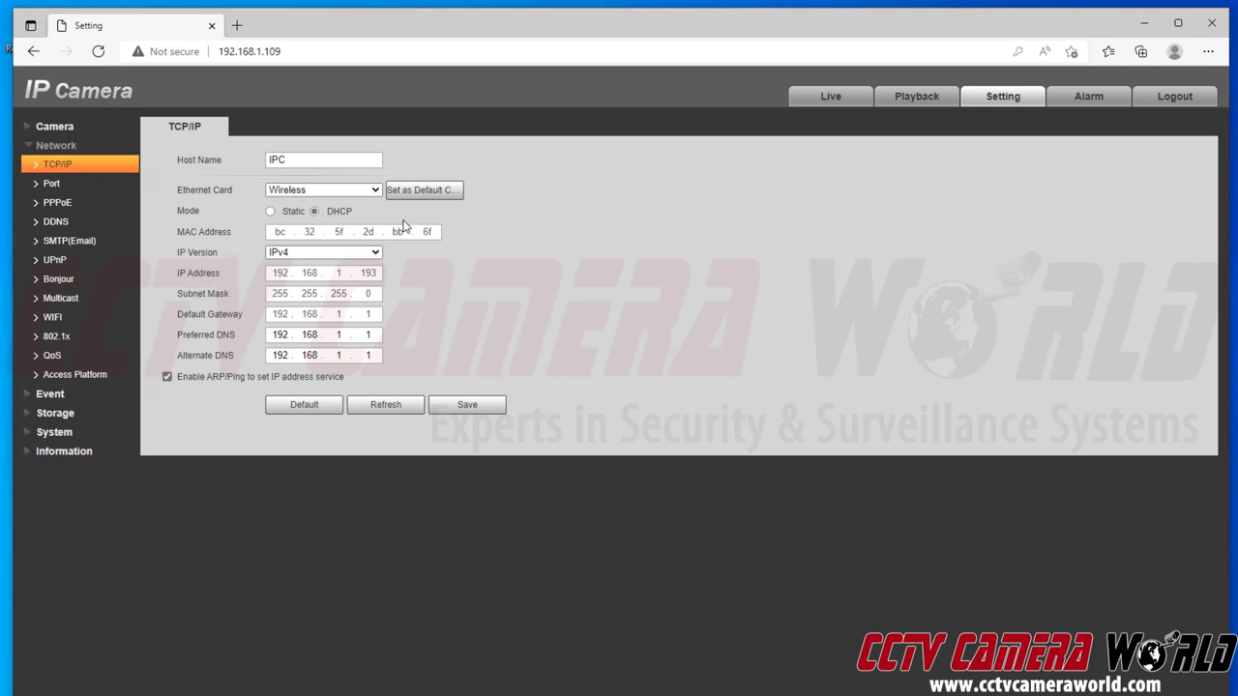
Step: Set Static mode with IP address 192.168.1.110 and save
left_click(270, 212)
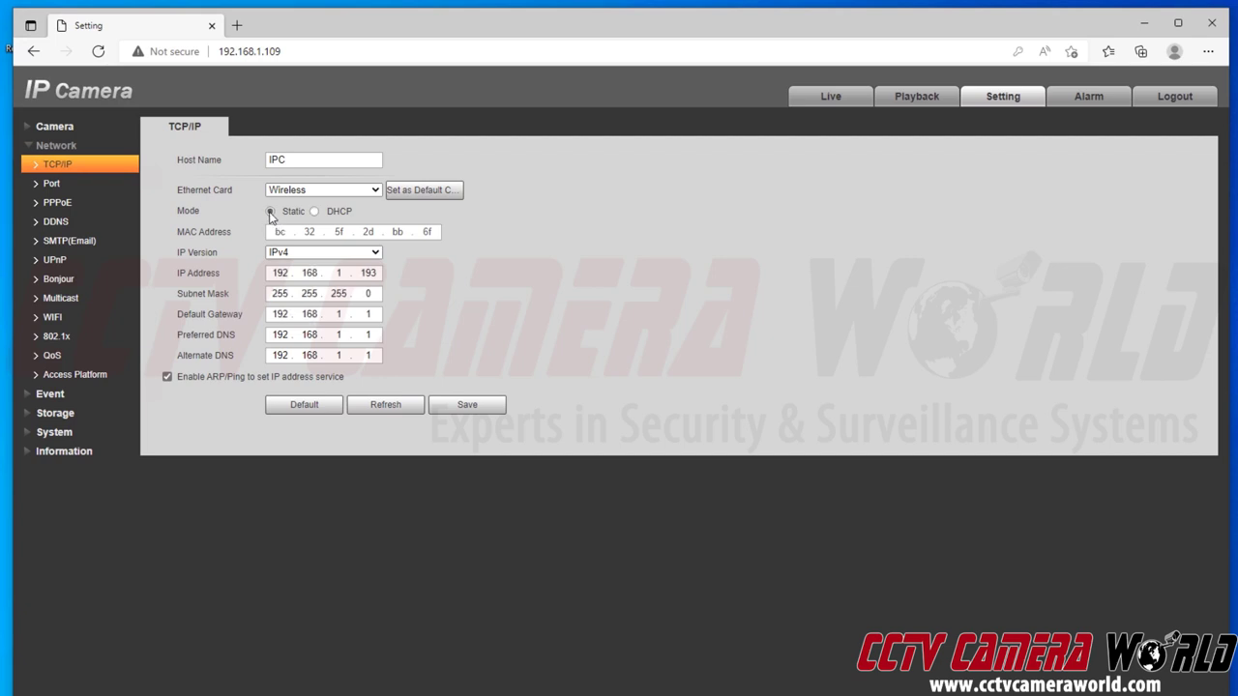
double_click(372, 276)
type("110")
left_click(466, 398)
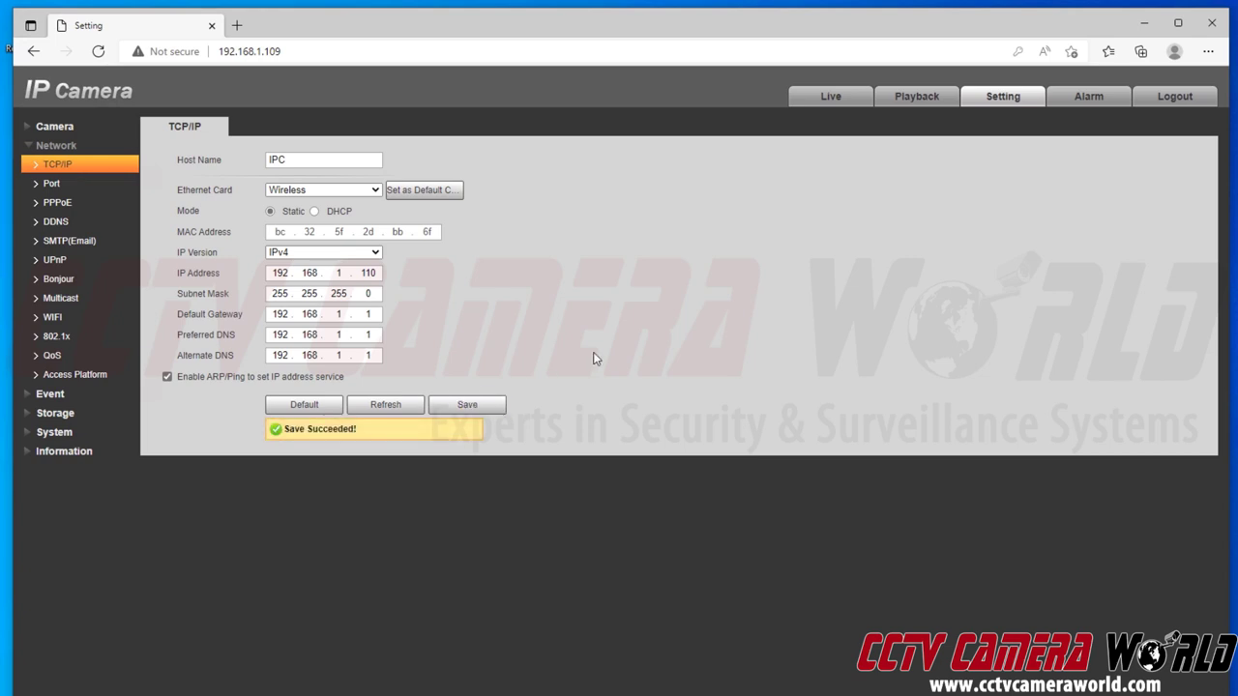
Step: Edit the URL from 192.168.1.109 to 192.168.1.110 and load the camera login page
left_click(360, 48)
left_click(394, 55)
key("BackSpace")
key("BackSpace")
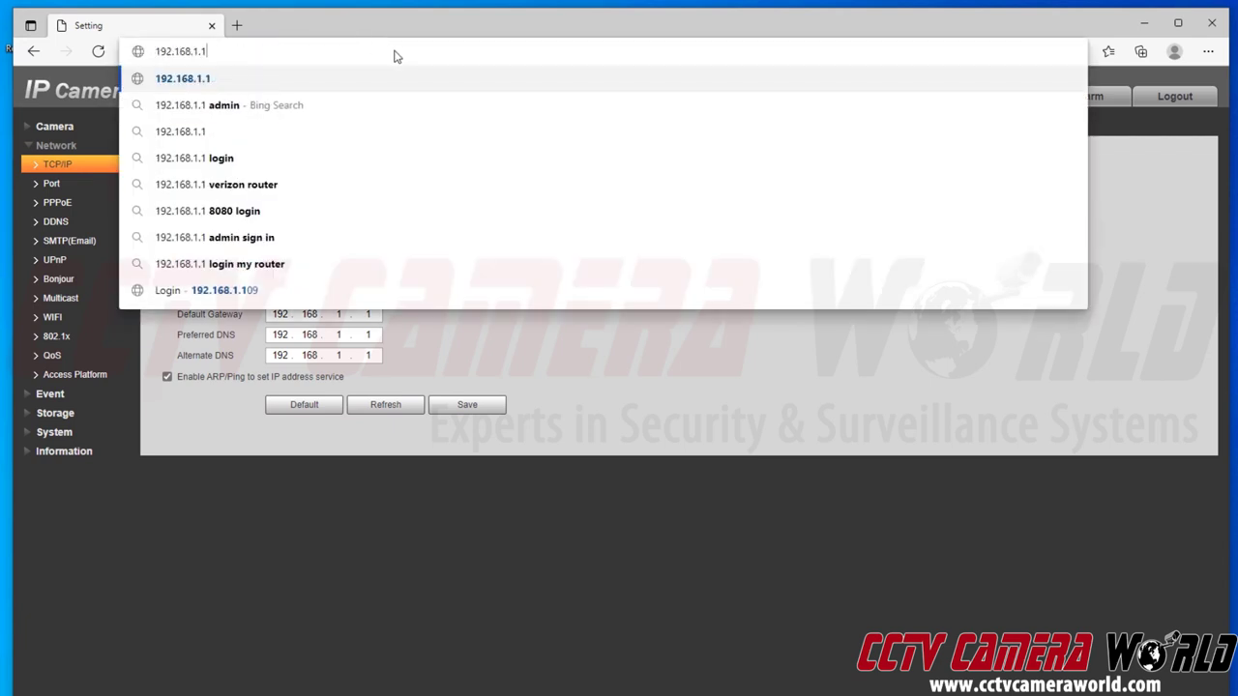
type("10")
key("Return")
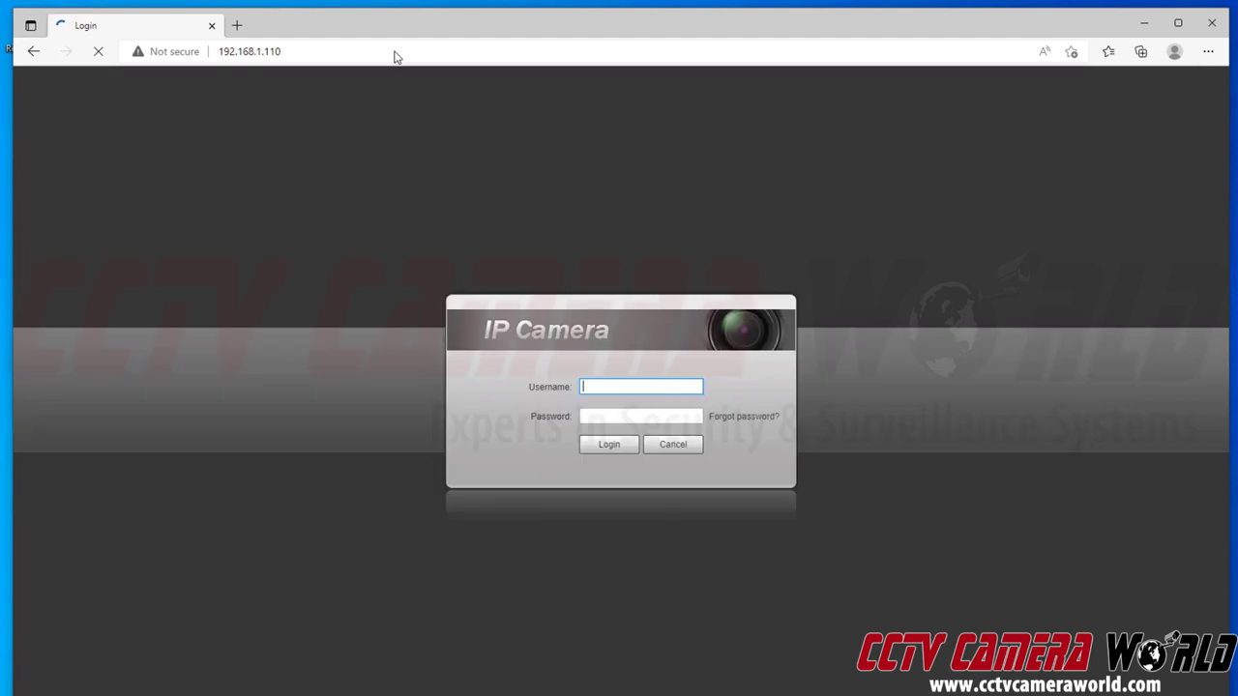